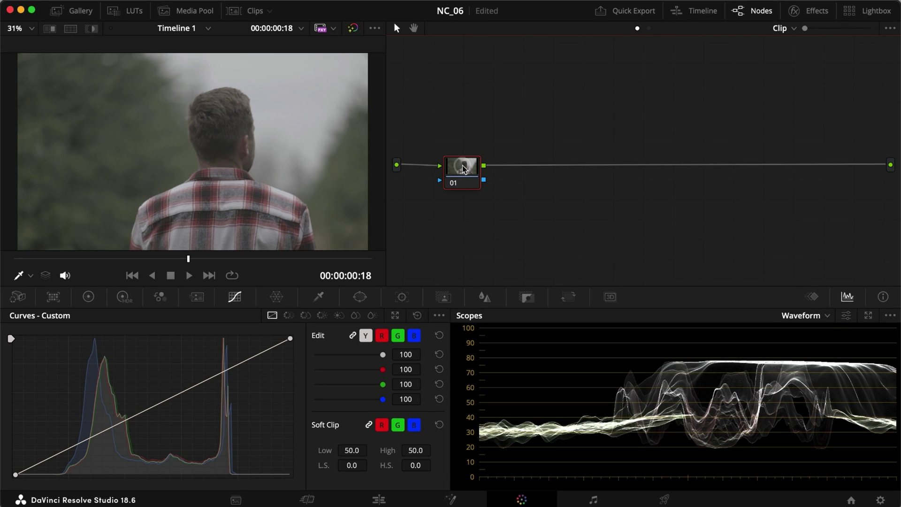
# Add serial nodes 02, 03 and 04 after node 01 with Option+S
pyautogui.hotkey('alt', 's')
pyautogui.hotkey('alt', 's')
pyautogui.hotkey('alt', 's')
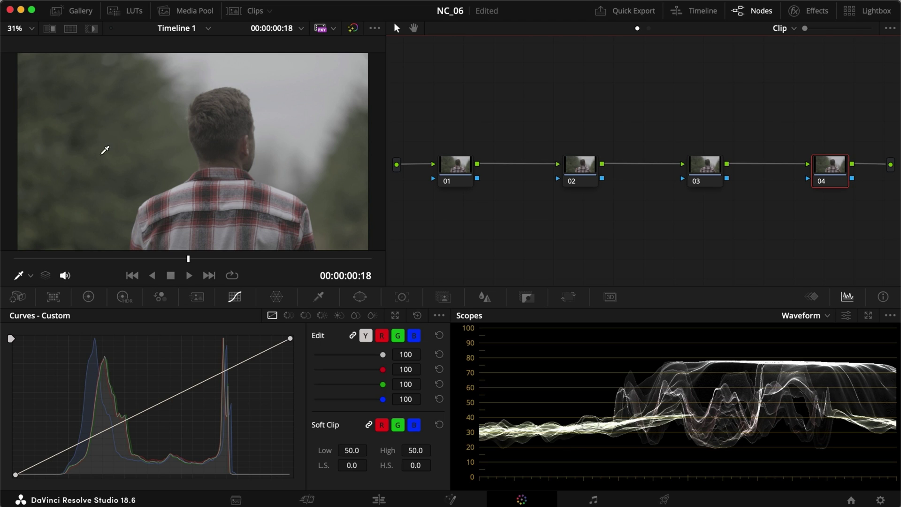
# Apply a Color Space Transform effect to node 04
pyautogui.click(810, 11)
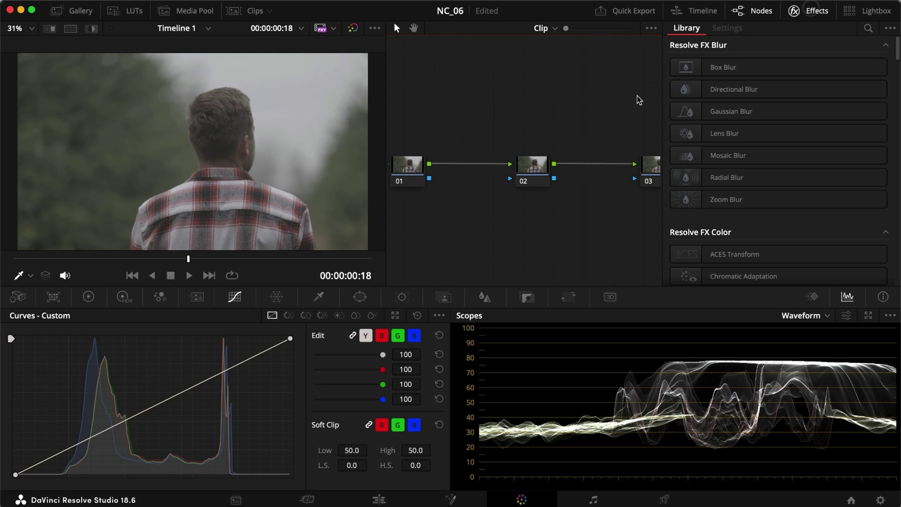
pyautogui.hotkey('alt', 's')
pyautogui.scroll(-4, 747, 155)
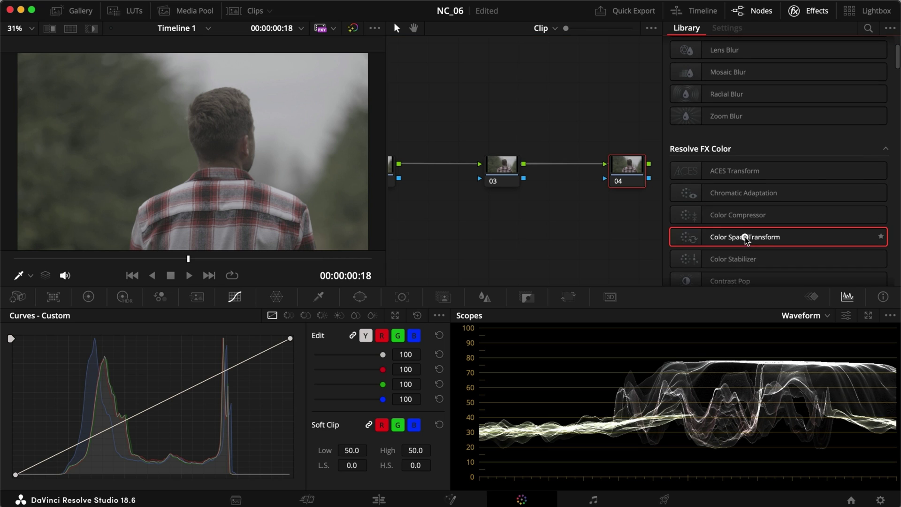
pyautogui.moveTo(746, 237); pyautogui.dragTo(627, 169)
# Set the CST input to Canon Cinema Gamut color space and Canon Log 3 gamma
pyautogui.click(787, 80)
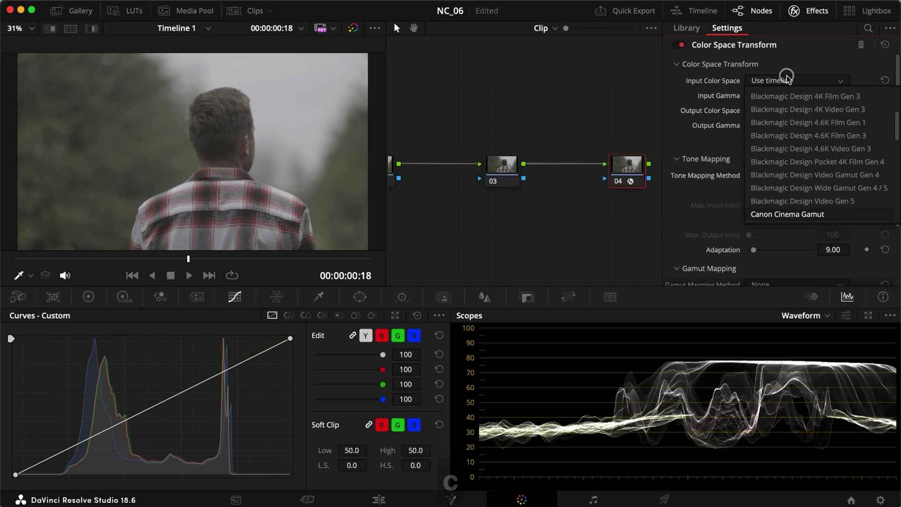
pyautogui.press('Return')
pyautogui.click(790, 95)
pyautogui.press('c')
pyautogui.press('Return')
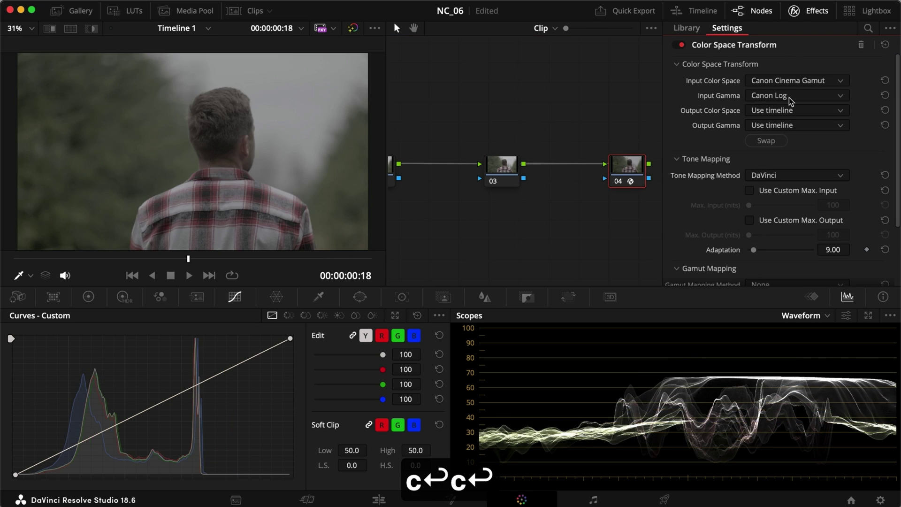
pyautogui.click(789, 96)
pyautogui.press('Down')
pyautogui.press('Down')
pyautogui.press('Return')
# Set the CST output to Rec.709 color space and Gamma 2.4
pyautogui.click(791, 110)
pyautogui.press('r')
pyautogui.press('Return')
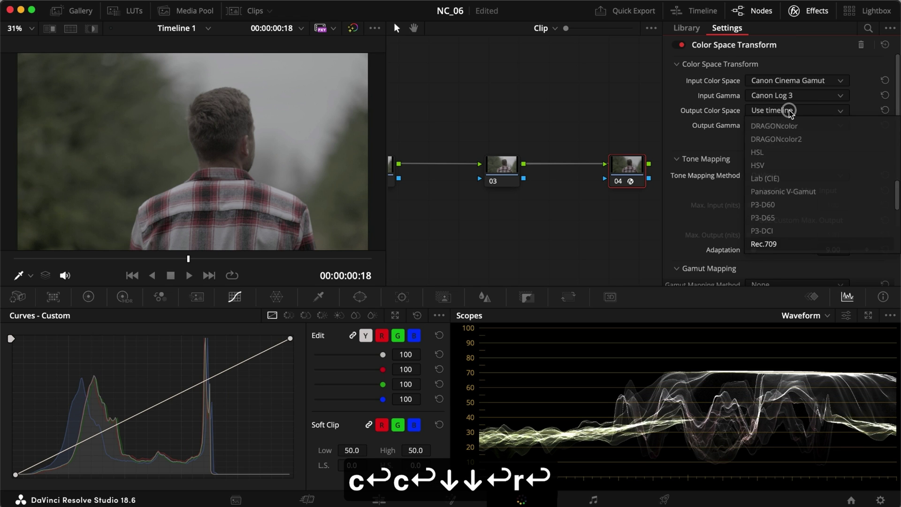
pyautogui.click(792, 125)
pyautogui.press('g')
pyautogui.press('Down')
pyautogui.press('Return')
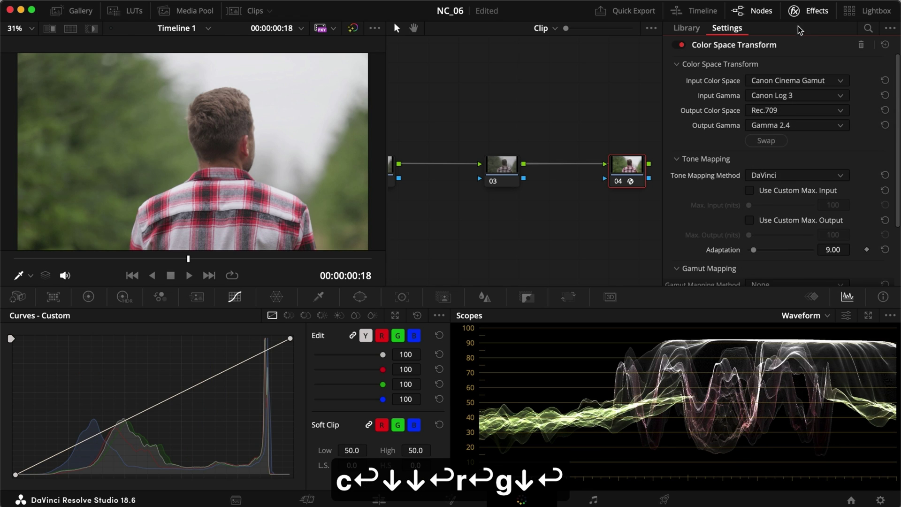
pyautogui.click(804, 10)
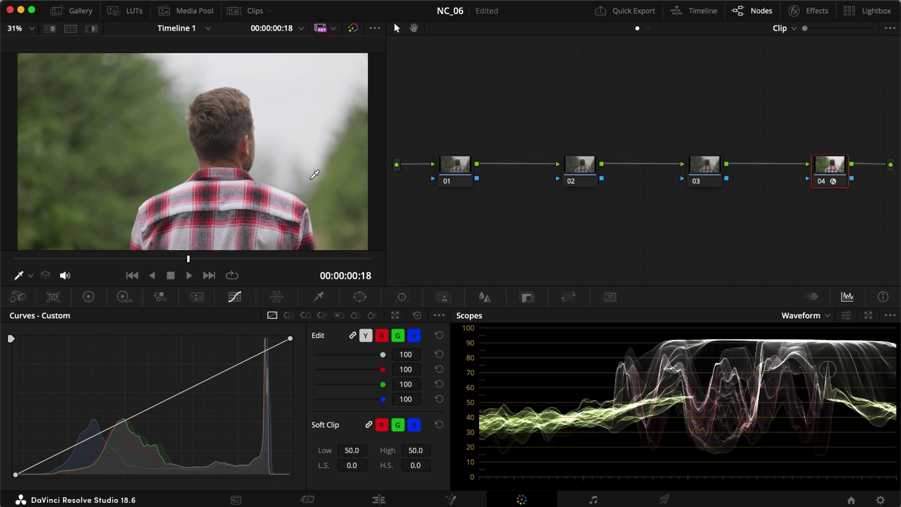
# Label node 04 CST, node 02 CONTRAST, node 01 BALANCE and node 03 COLOR
pyautogui.click(742, 213)
pyautogui.write('rCST')
pyautogui.press('Return')
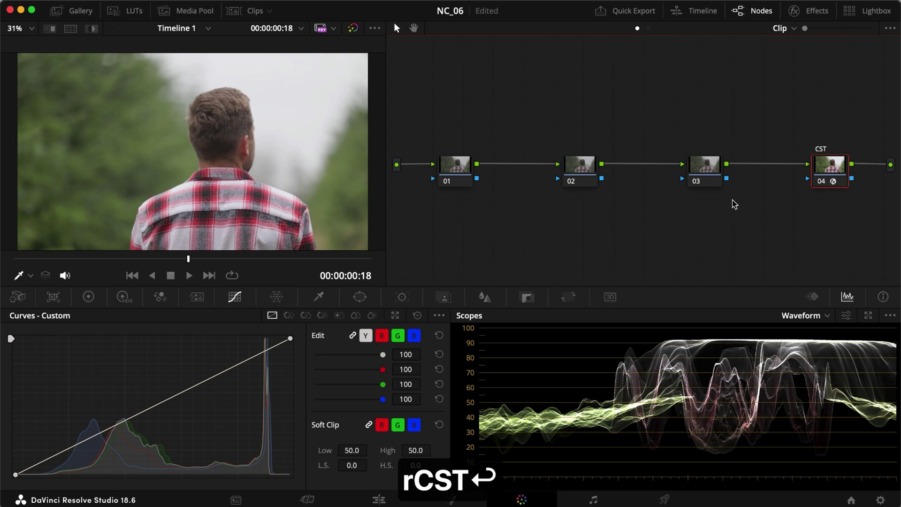
pyautogui.press('BackSpace')
pyautogui.write('rCONTRAST')
pyautogui.press('Return')
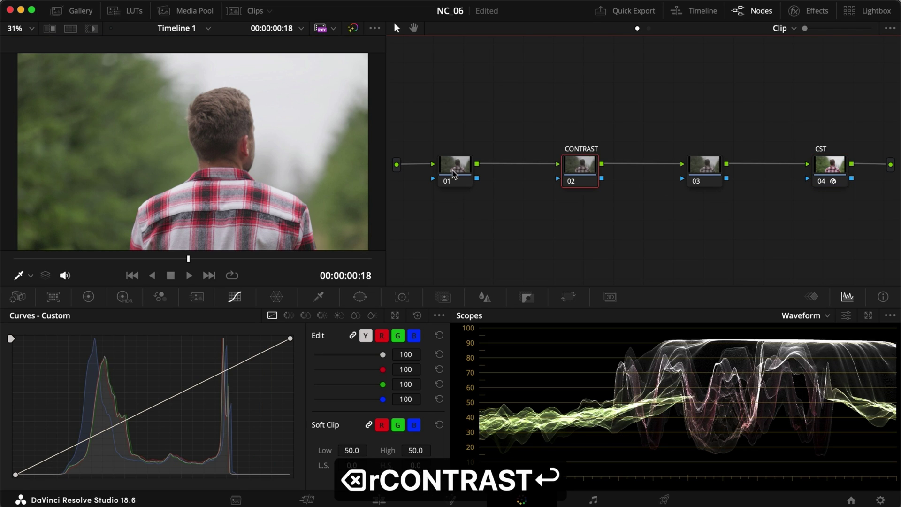
pyautogui.click(454, 174)
pyautogui.write('rBALANCE')
pyautogui.press('Return')
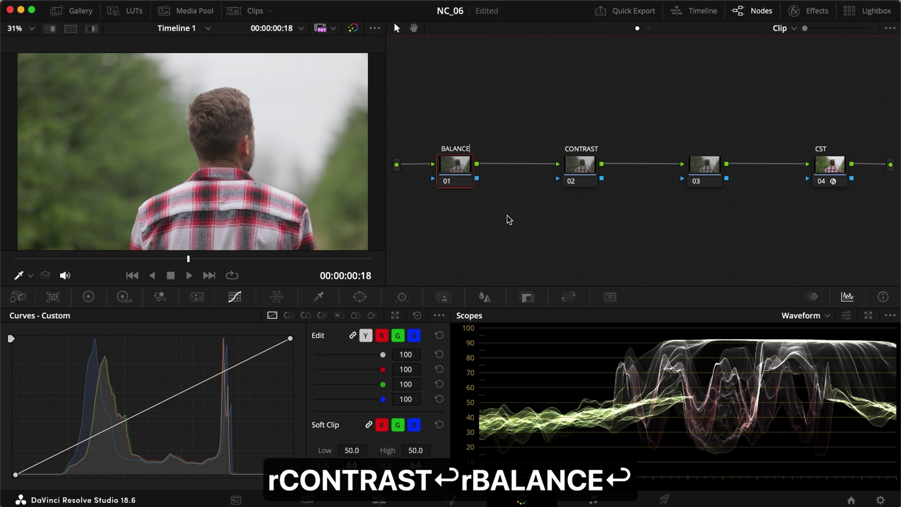
pyautogui.click(699, 165)
pyautogui.write('r')
pyautogui.write('CO')
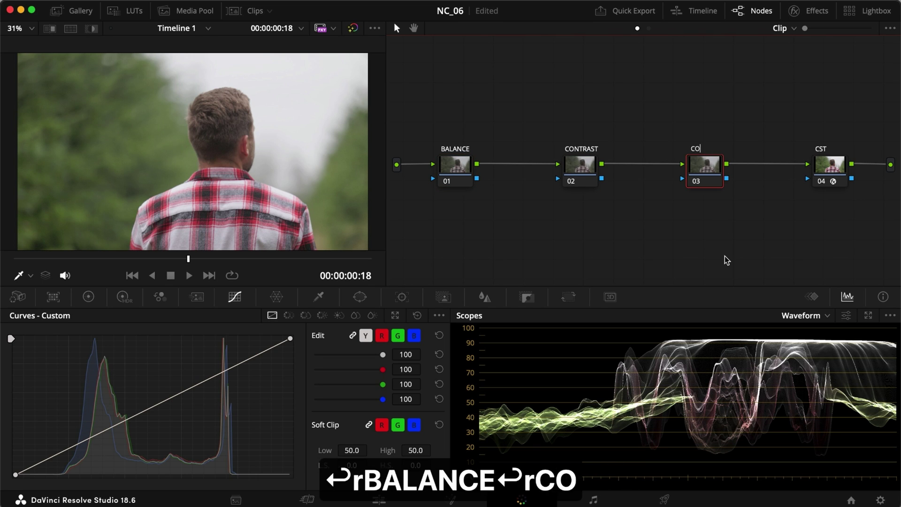
pyautogui.write('LOR')
pyautogui.press('Return')
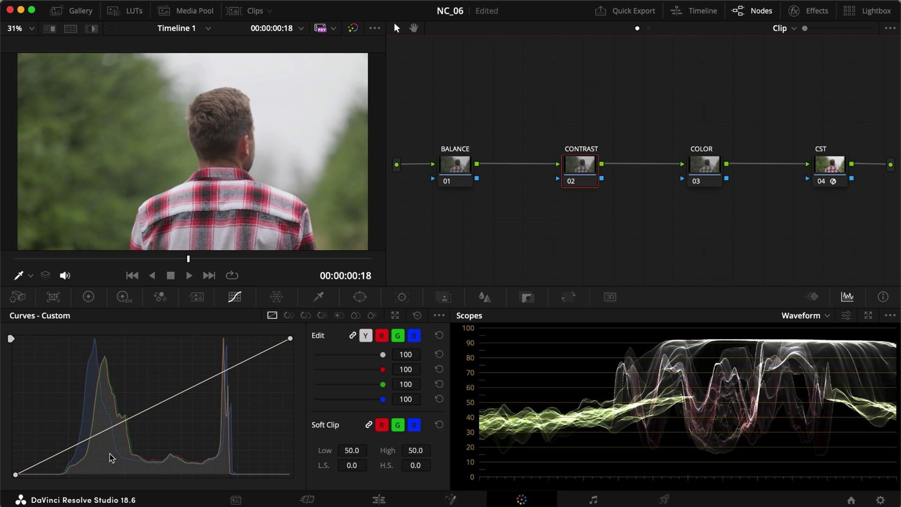
# Lower the shadows and lift the highlights on CONTRAST's custom curve, then save the project
pyautogui.moveTo(68, 449); pyautogui.dragTo(68, 457)
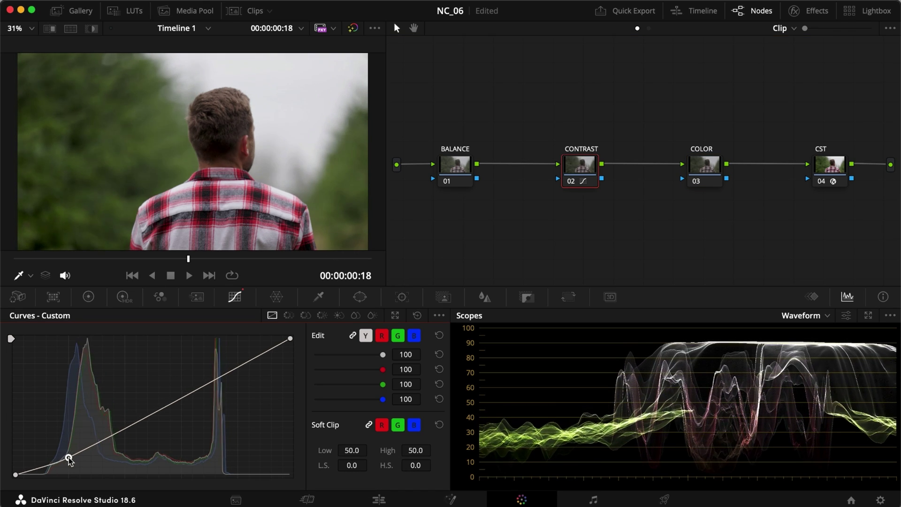
pyautogui.moveTo(240, 366); pyautogui.dragTo(238, 355)
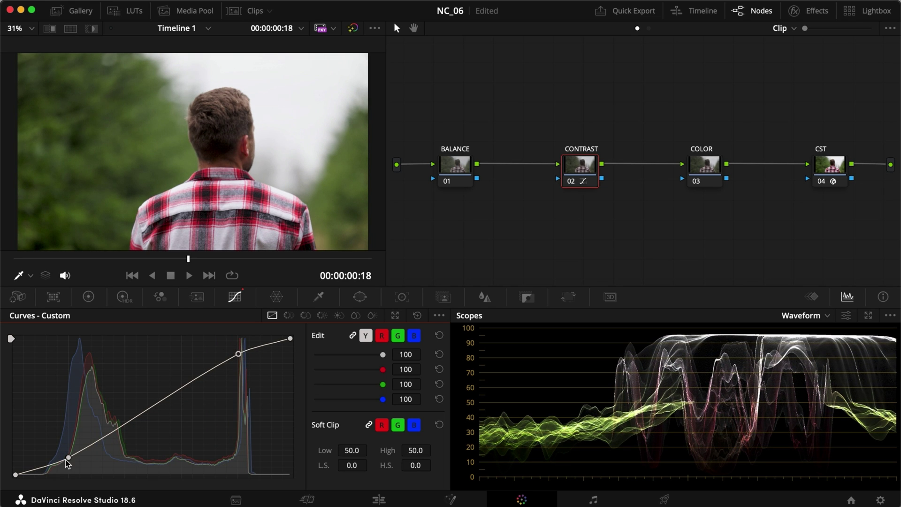
pyautogui.moveTo(69, 457); pyautogui.dragTo(69, 459)
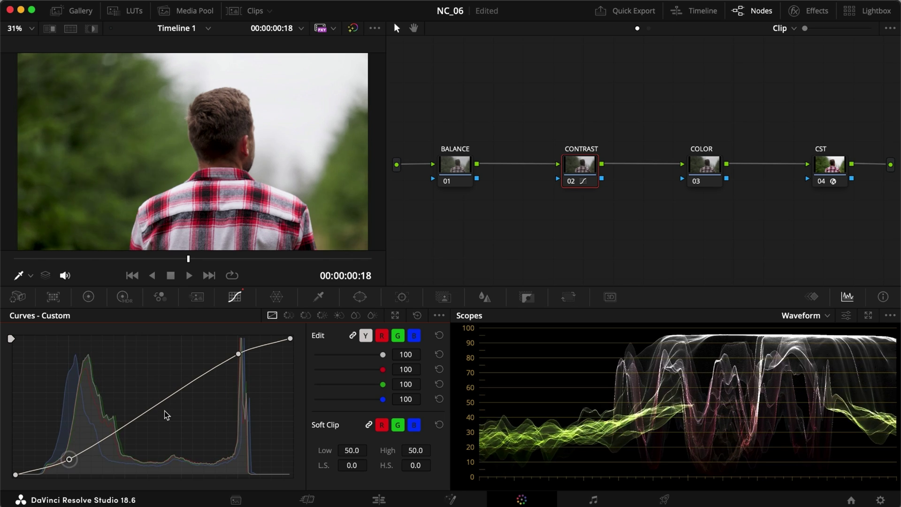
pyautogui.press('super+s')
# Switch the scopes to the Vectorscope, pop them out and dock them back
pyautogui.click(800, 316)
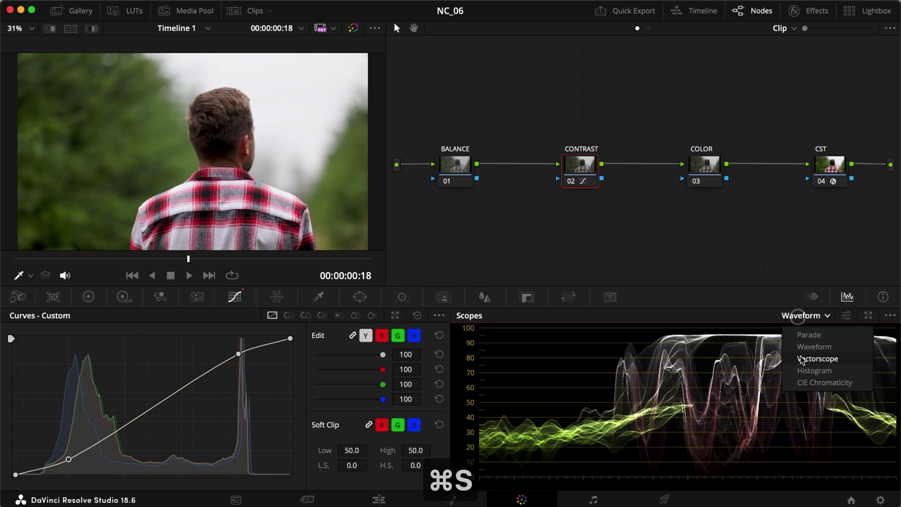
pyautogui.click(801, 358)
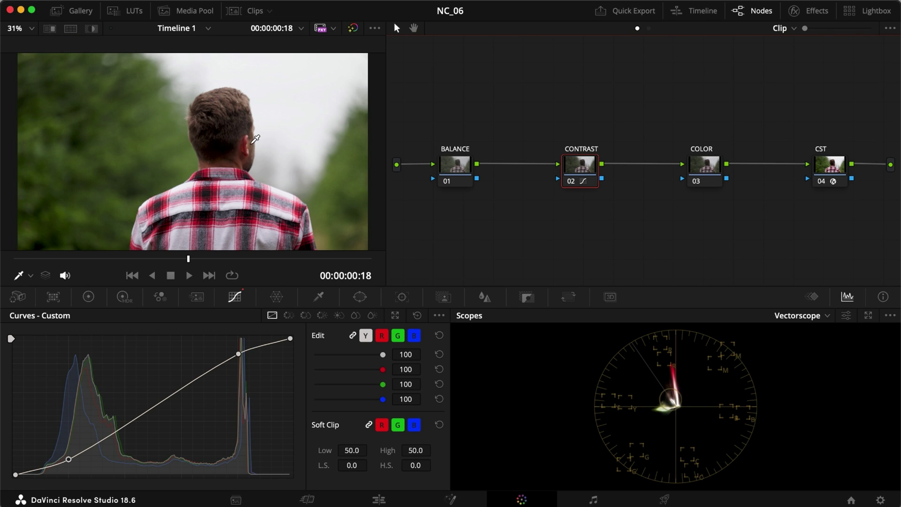
pyautogui.press('super+shift+w')
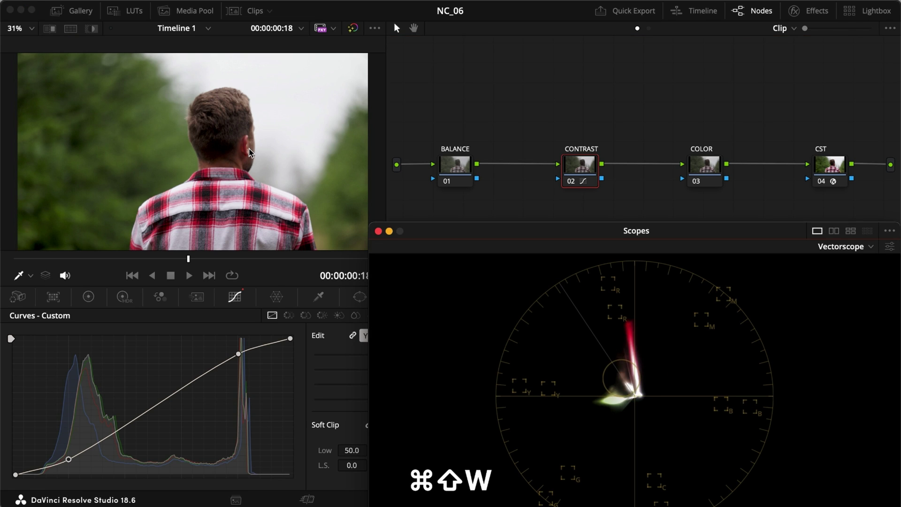
pyautogui.click(378, 231)
pyautogui.click(458, 173)
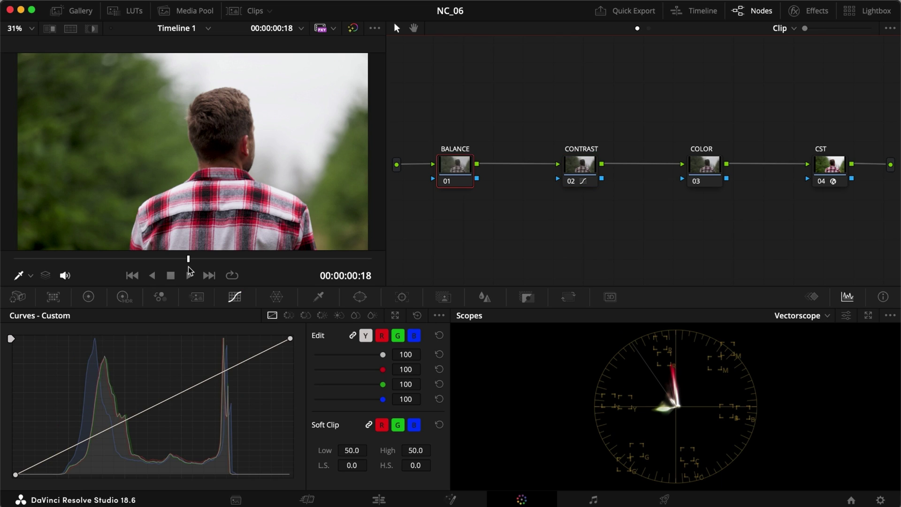
# Warm the BALANCE node's Offset to 24.90 / 24.76 / 24.22 and compare it on and off
pyautogui.click(88, 297)
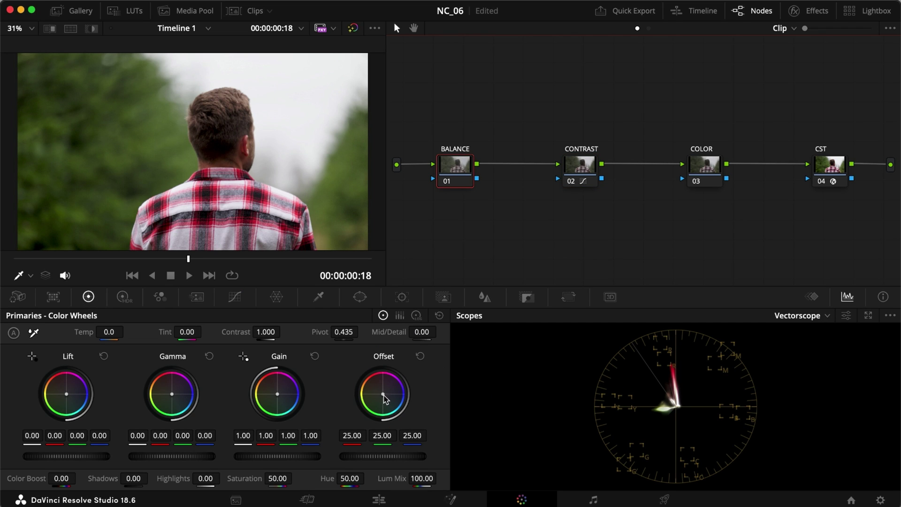
pyautogui.moveTo(384, 395); pyautogui.dragTo(380, 394)
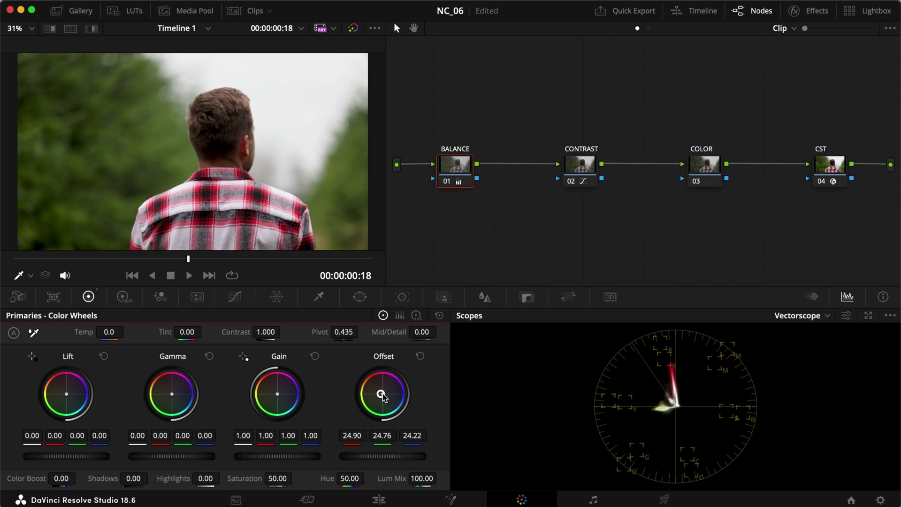
pyautogui.press('super+d')
pyautogui.press('super+d')
pyautogui.press('super+d')
pyautogui.press('super+d')
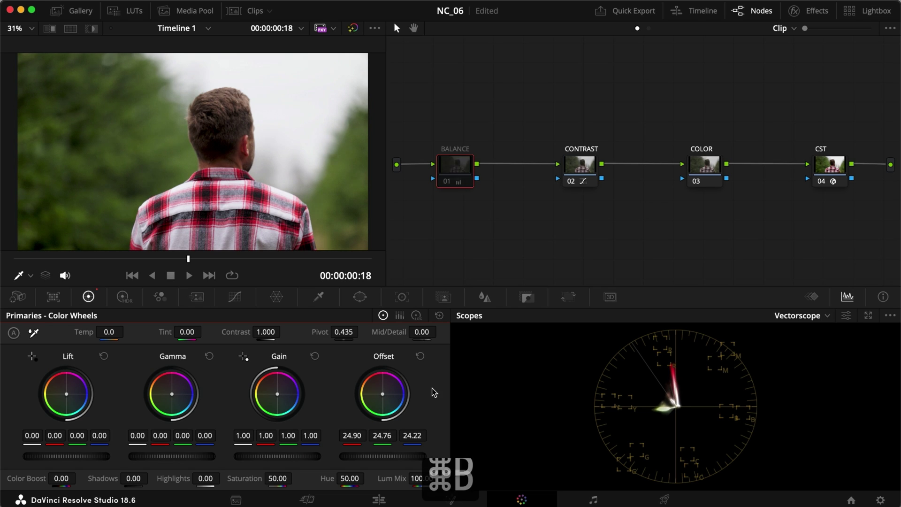
pyautogui.press('super+d')
pyautogui.press('super+d')
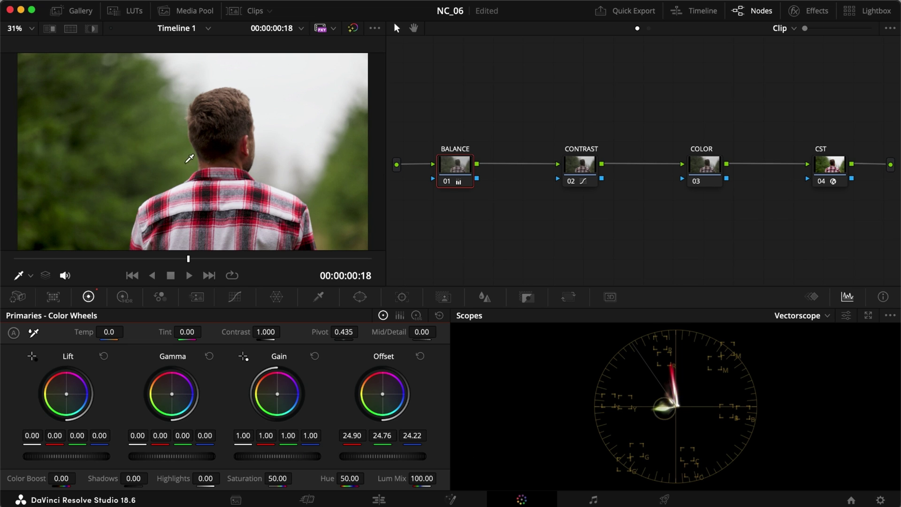
# Select the COLOR node and start editing its Lift blue value
pyautogui.click(437, 236)
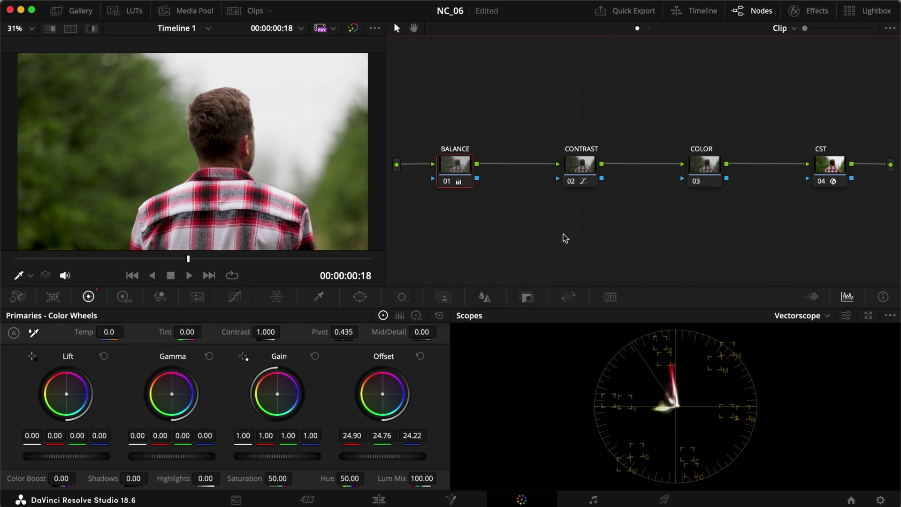
pyautogui.click(697, 162)
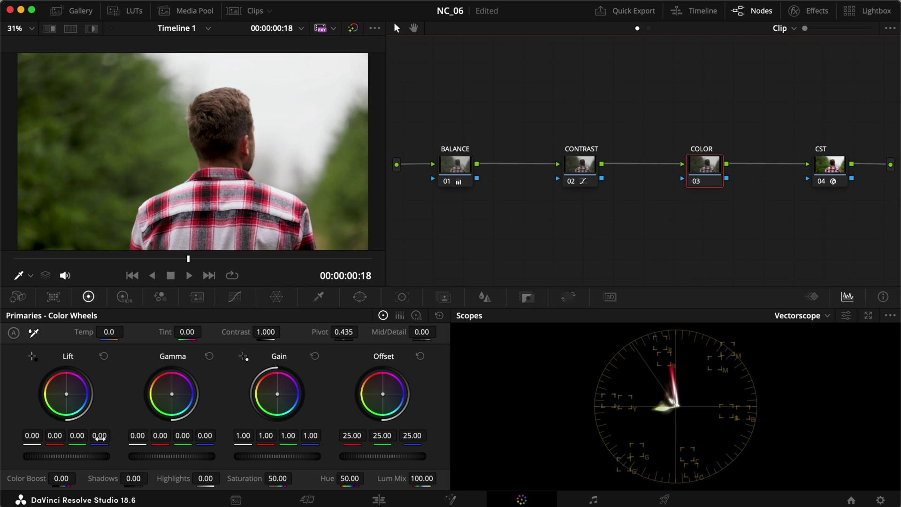
pyautogui.click(100, 436)
# Set the COLOR node's Lift to -0.01 red, 0.02 green and 0.03 blue
pyautogui.write('.03')
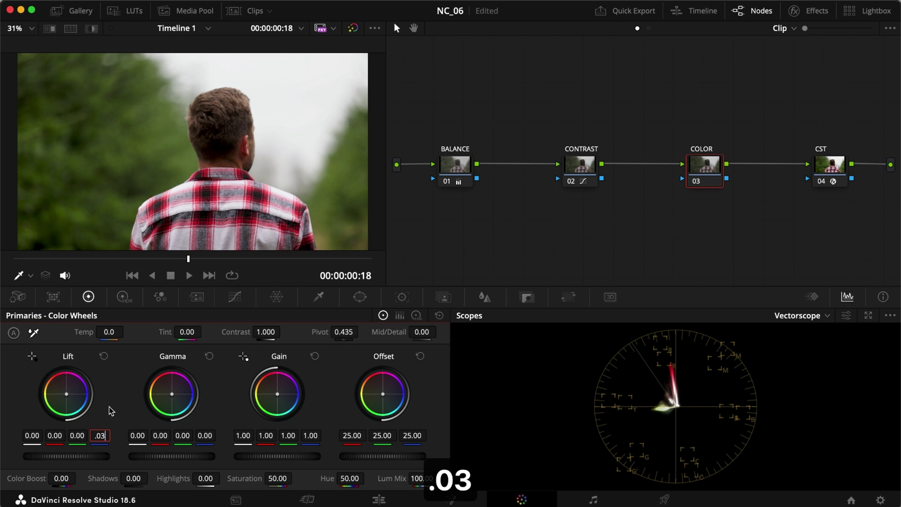
pyautogui.press('Return')
pyautogui.click(79, 436)
pyautogui.write('.02')
pyautogui.press('Return')
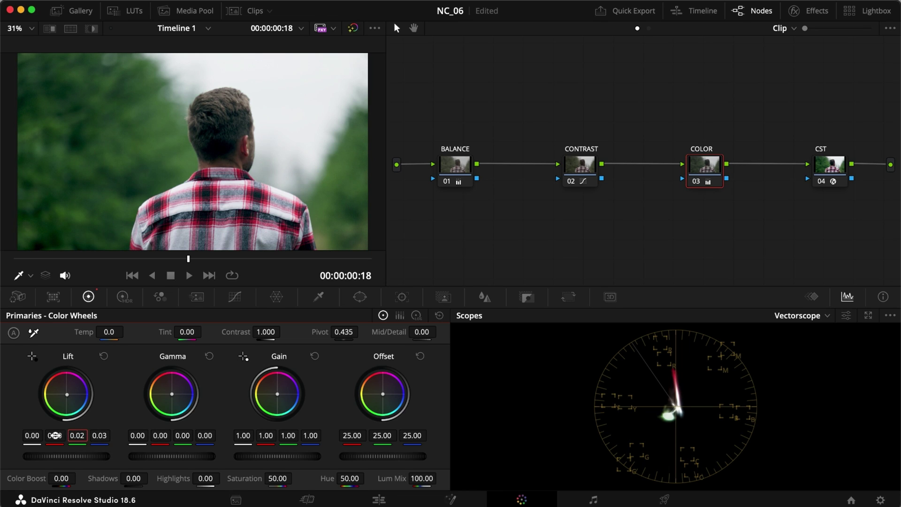
pyautogui.click(55, 435)
pyautogui.write('-.01')
pyautogui.press('Return')
# Set Gamma blue -0.03, green -0.02 and red .005, then compare the node on and off
pyautogui.write('-.03')
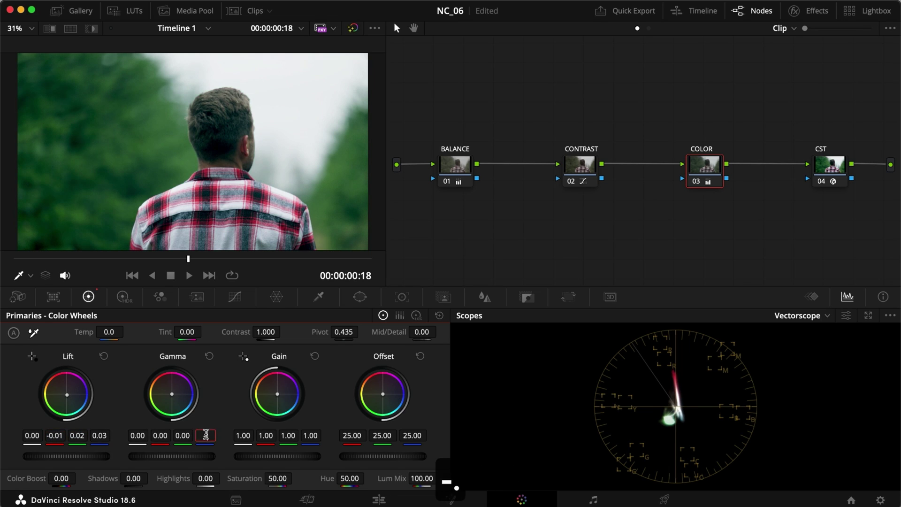
pyautogui.press('Return')
pyautogui.click(184, 436)
pyautogui.write('-.02')
pyautogui.press('Return')
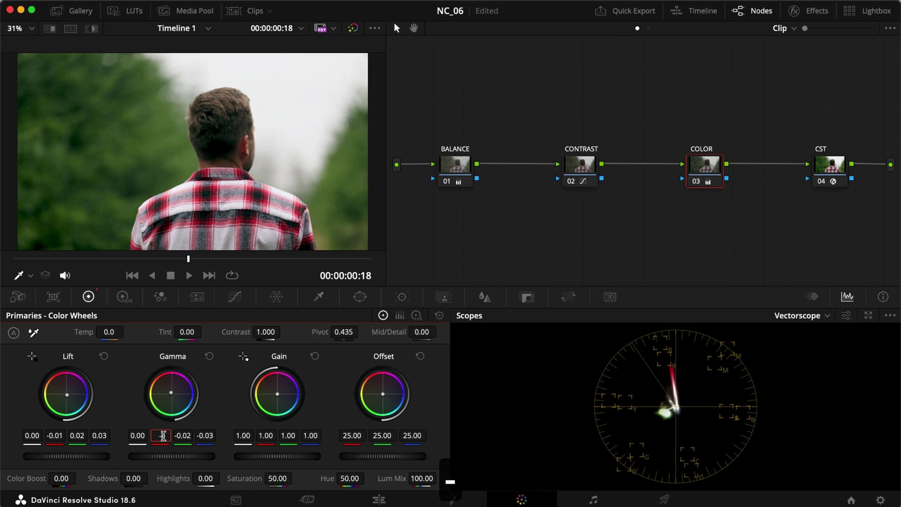
pyautogui.write('-')
pyautogui.press('BackSpace')
pyautogui.write('.005')
pyautogui.press('Return')
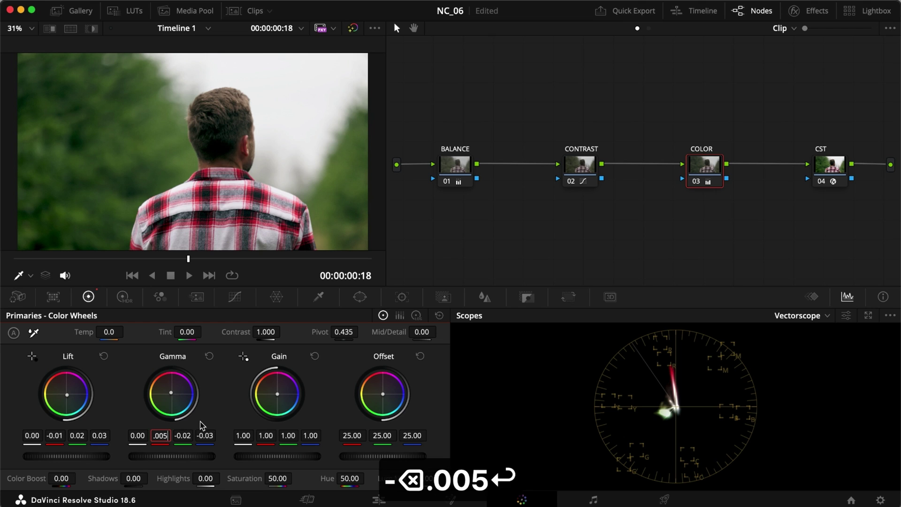
pyautogui.press('super+d')
pyautogui.press('super+d')
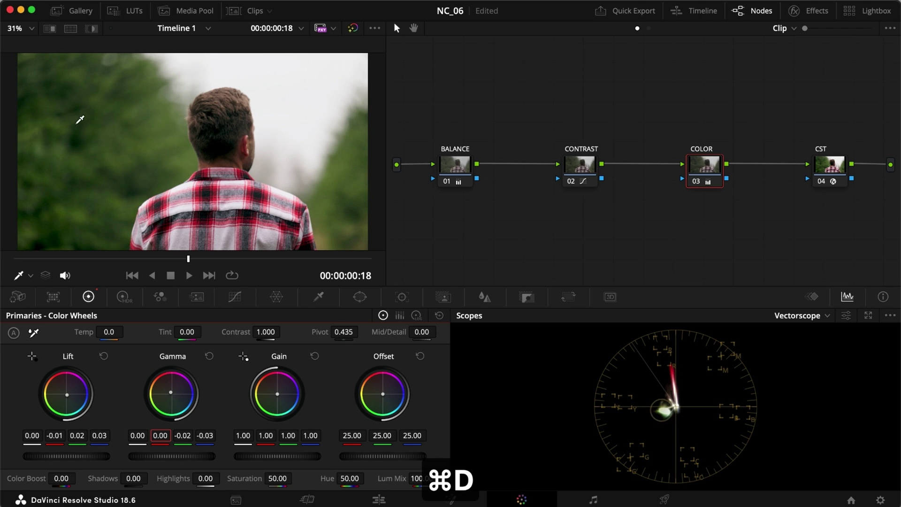
pyautogui.press('super+d')
pyautogui.press('super+d')
pyautogui.press('super+d')
pyautogui.press('super+d')
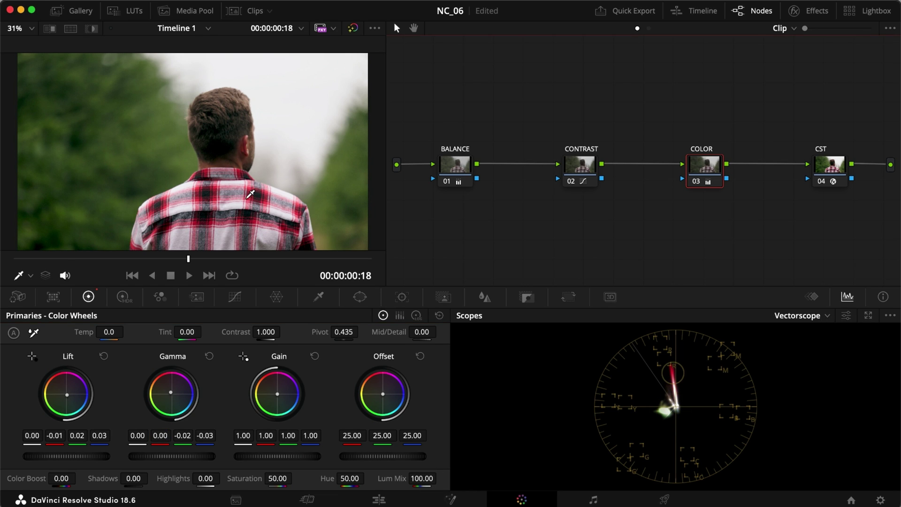
# Generate a 33 Point Cube LUT from the clip and save it as StandardLUT in T7's LUT folder
pyautogui.click(242, 13)
pyautogui.rightClick(40, 254)
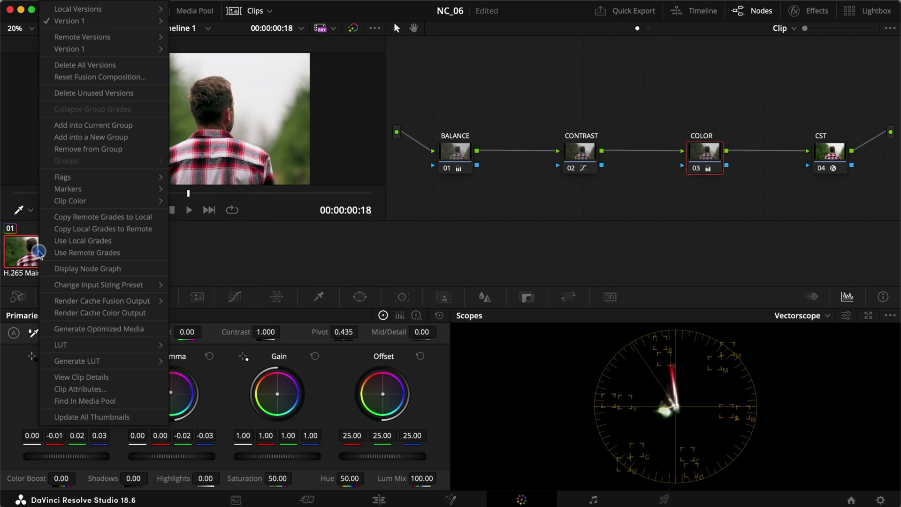
pyautogui.moveTo(71, 363)
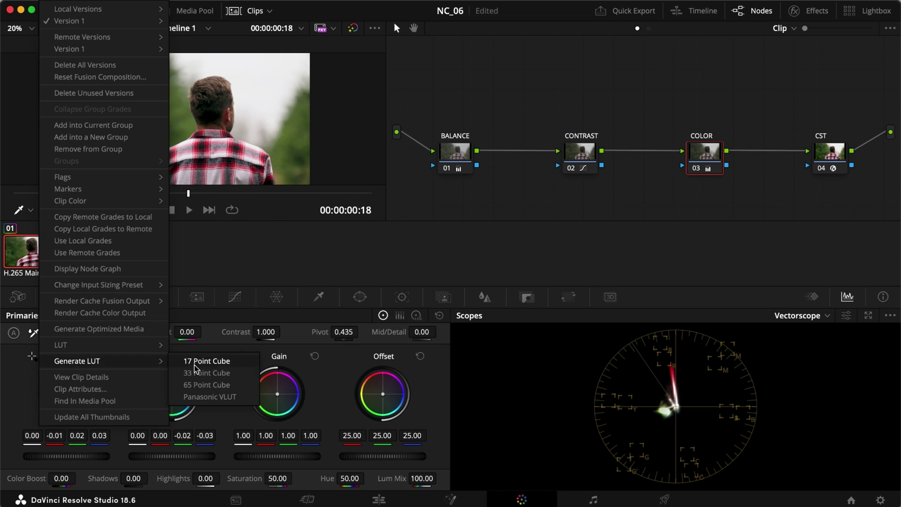
pyautogui.click(217, 373)
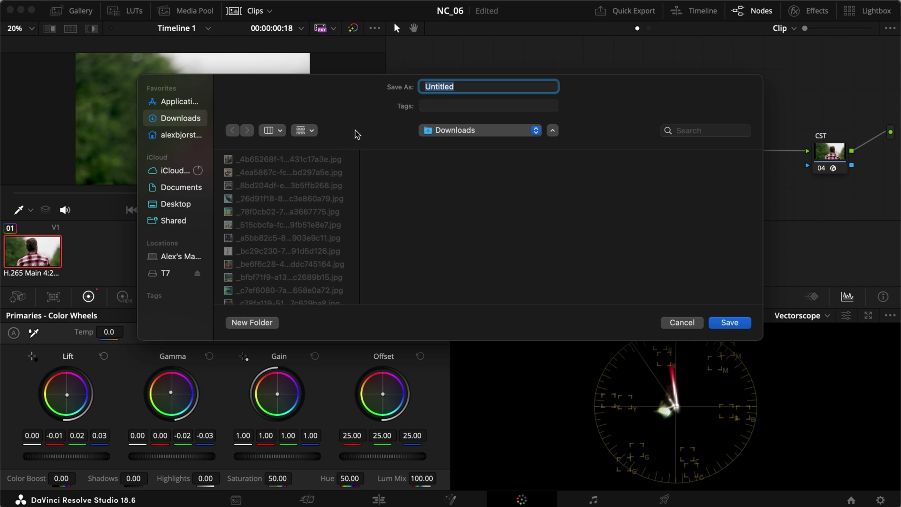
pyautogui.click(165, 273)
pyautogui.click(544, 159)
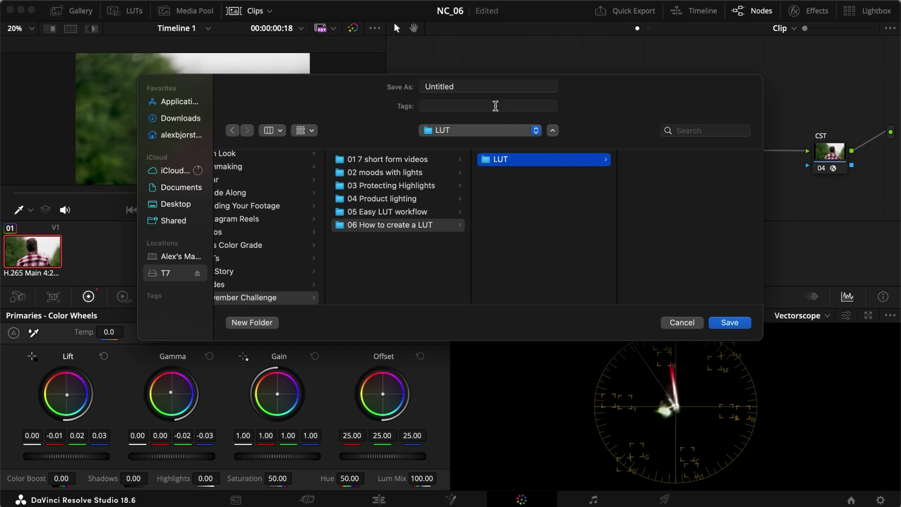
pyautogui.click(457, 94)
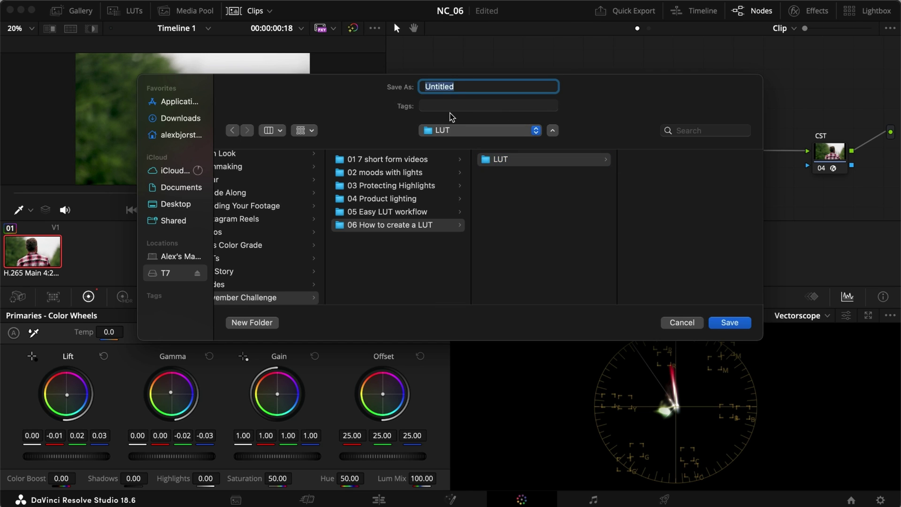
pyautogui.write('StandardLUT')
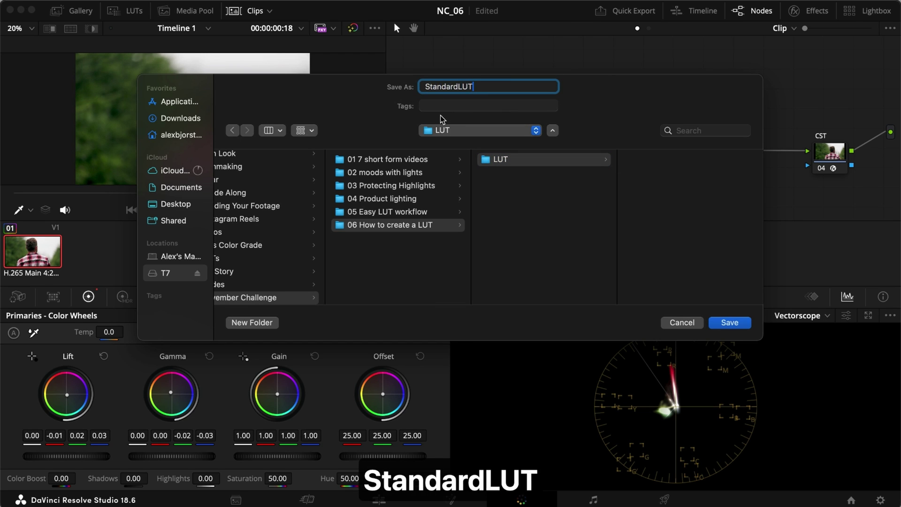
pyautogui.click(559, 161)
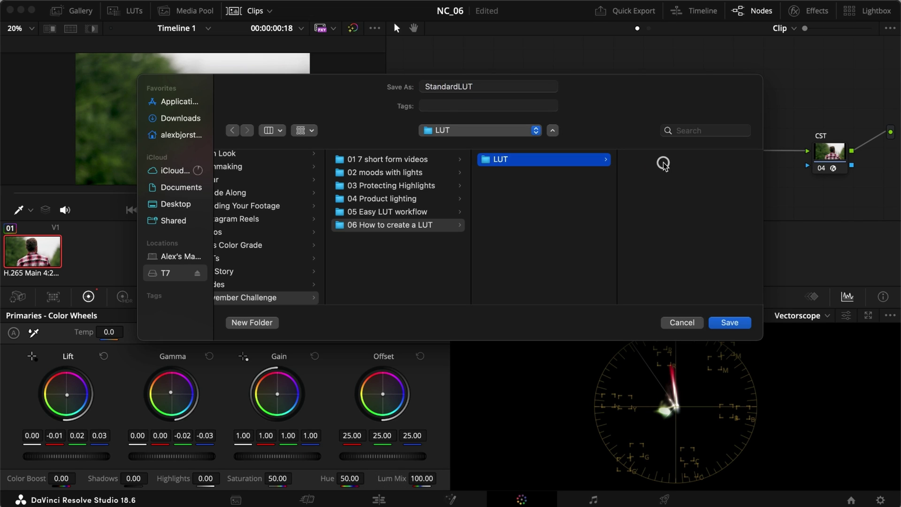
pyautogui.click(730, 323)
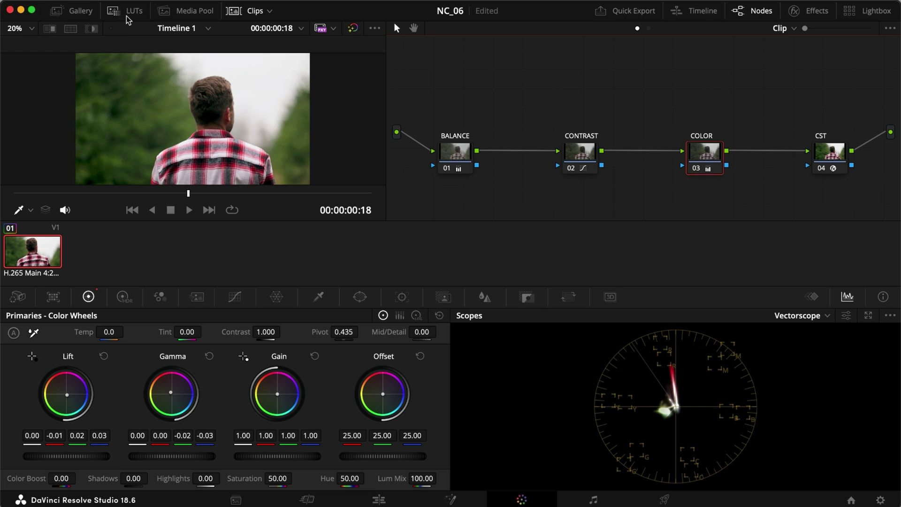
# Add T7's '06 How to create a LUT' folder as a LUT location in Preferences and save
pyautogui.click(47, 1)
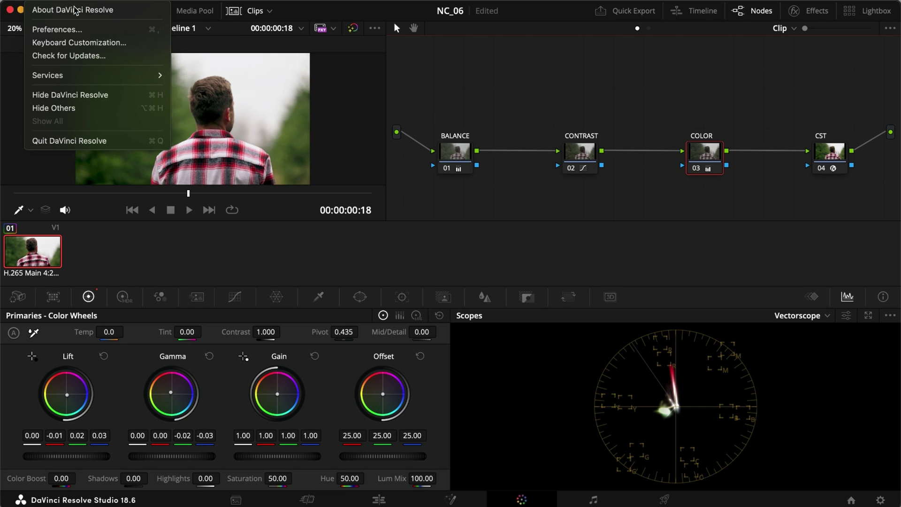
pyautogui.click(57, 29)
pyautogui.click(252, 228)
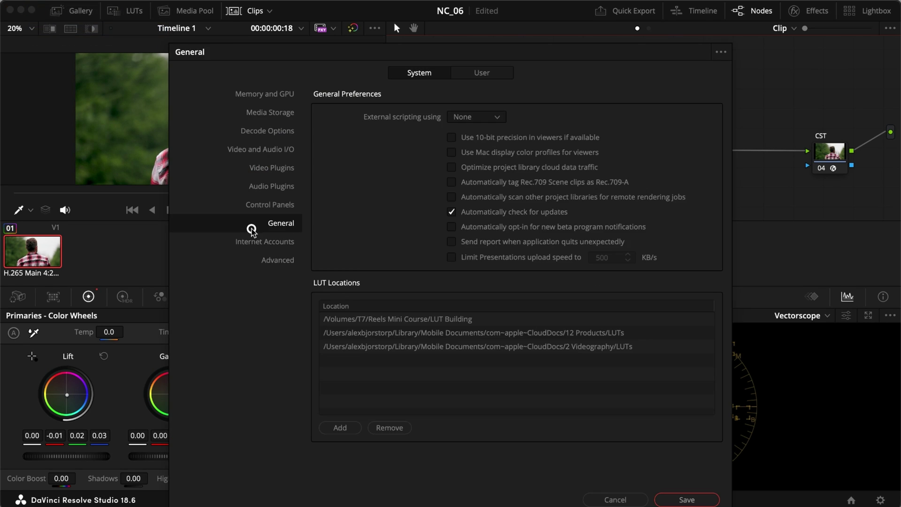
pyautogui.click(339, 427)
pyautogui.click(236, 281)
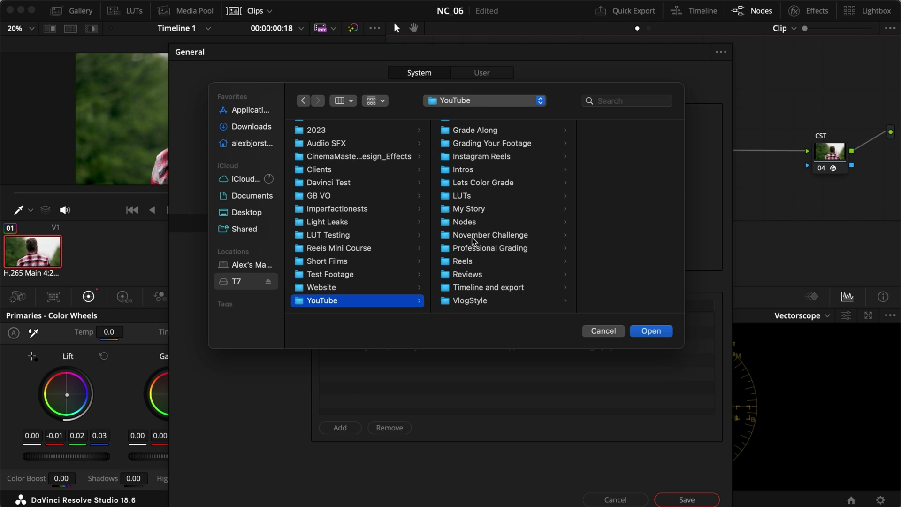
pyautogui.click(472, 235)
pyautogui.click(583, 195)
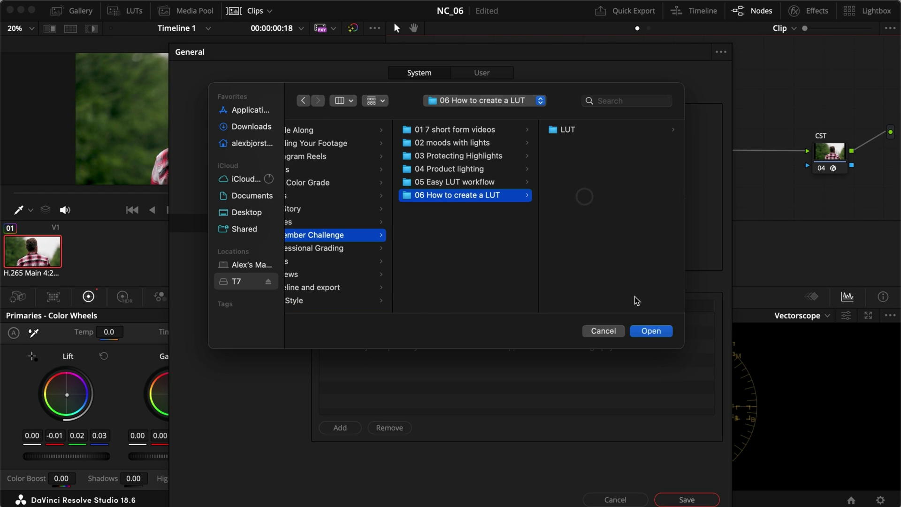
pyautogui.click(646, 332)
pyautogui.click(687, 499)
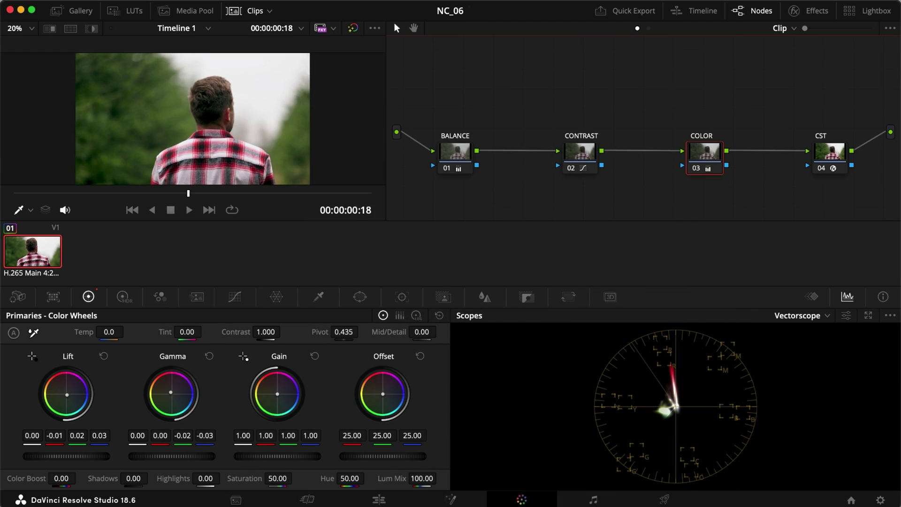
pyautogui.click(130, 11)
# Refresh the LUT library and open the LUT folder containing StandardLUT
pyautogui.scroll(-10, 61, 121)
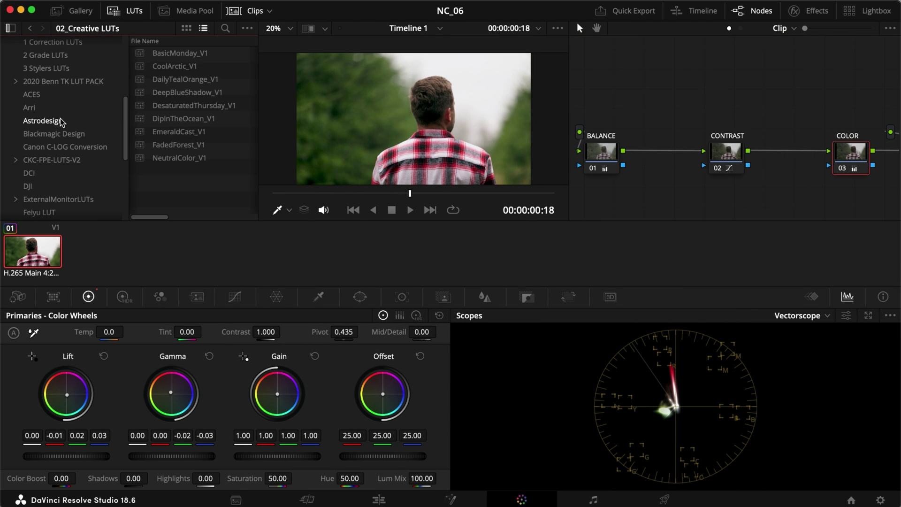
pyautogui.scroll(-6, 61, 121)
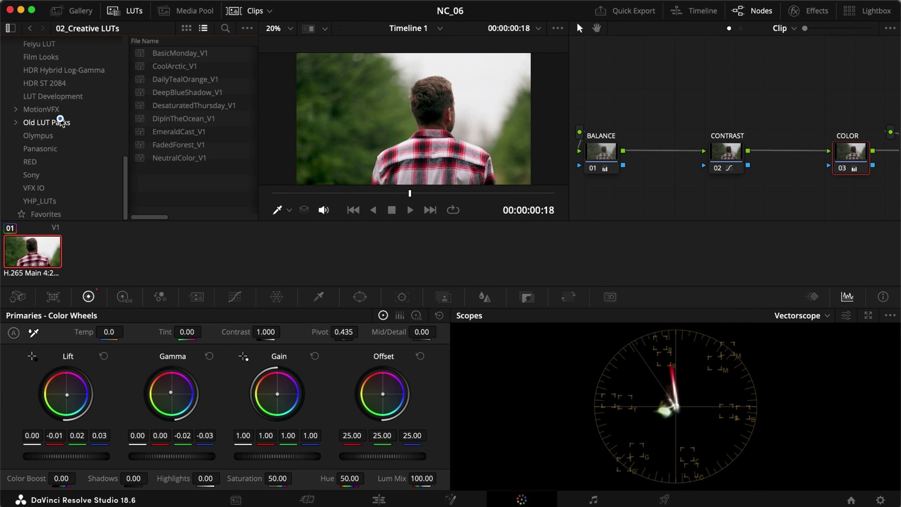
pyautogui.rightClick(60, 121)
pyautogui.click(79, 125)
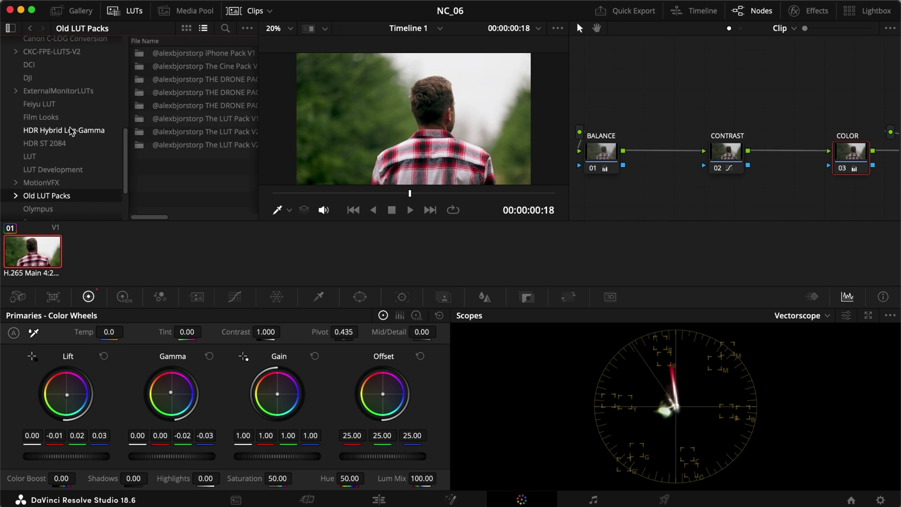
pyautogui.scroll(-3, 71, 131)
pyautogui.scroll(2, 70, 131)
pyautogui.click(33, 96)
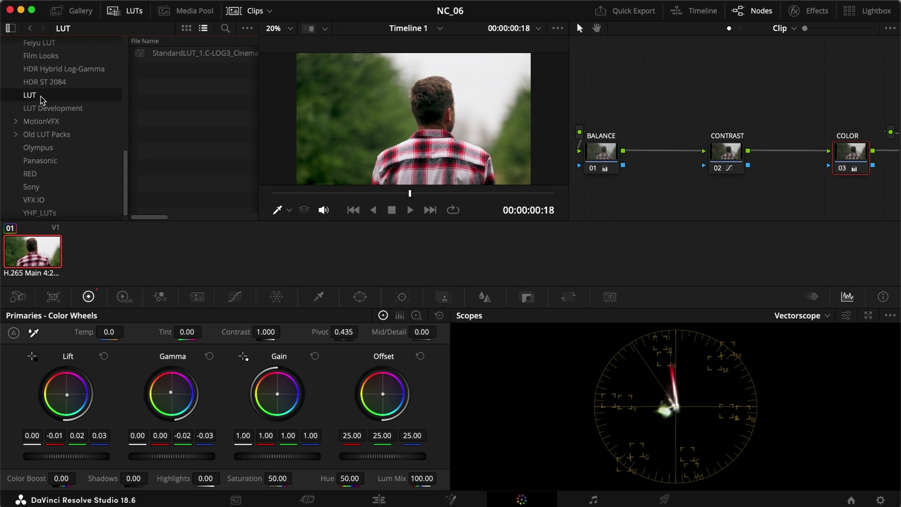
# Reset all grades and nodes on the clip, then hide the Clips strip and LUT browser
pyautogui.rightClick(645, 208)
pyautogui.click(671, 212)
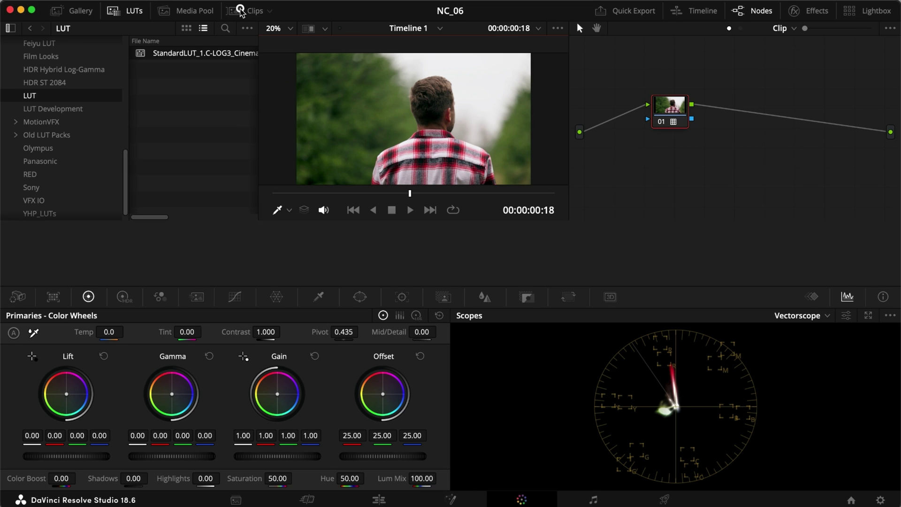
pyautogui.click(235, 9)
pyautogui.click(116, 16)
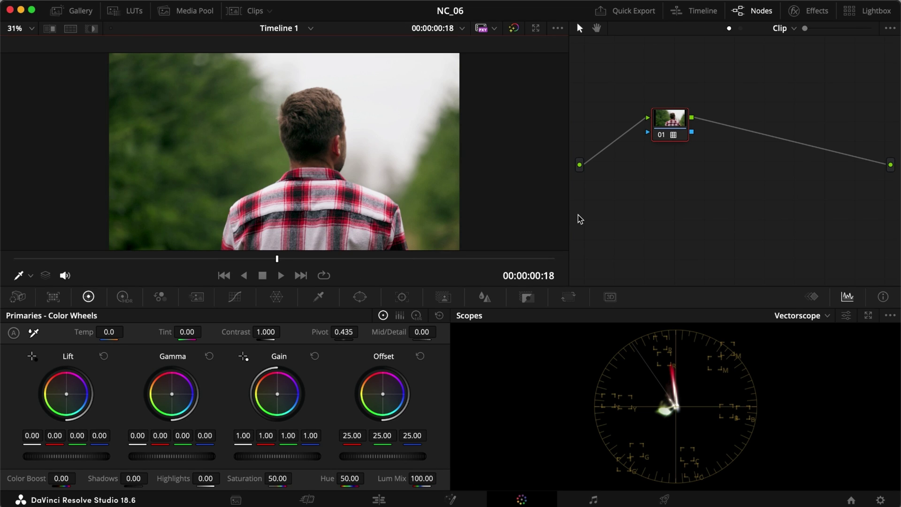